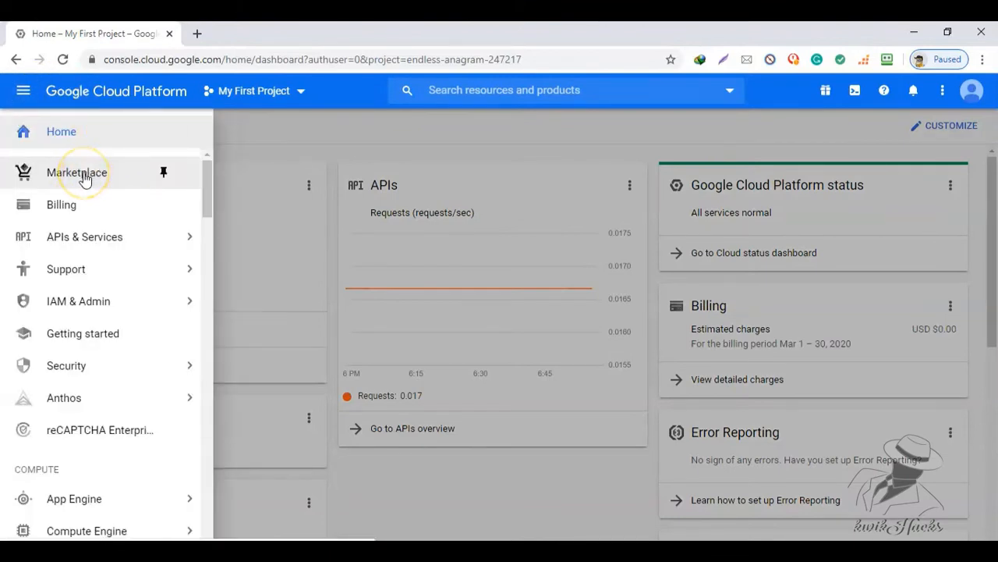
Step: Launch the WordPress Certified by Bitnami and Automattic solution from the Marketplace's virtual machines in the Blog & CMS category
click(84, 175)
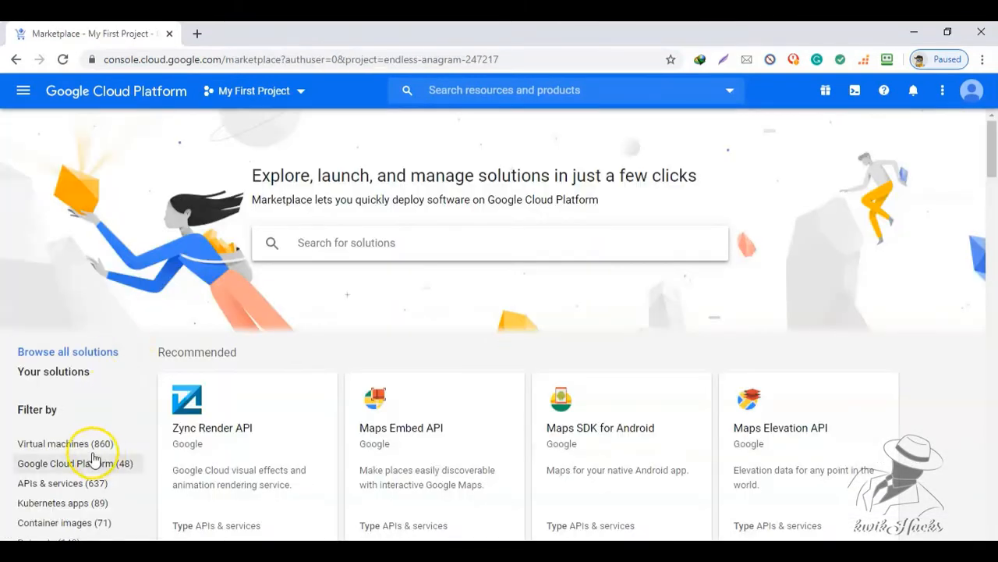
click(73, 450)
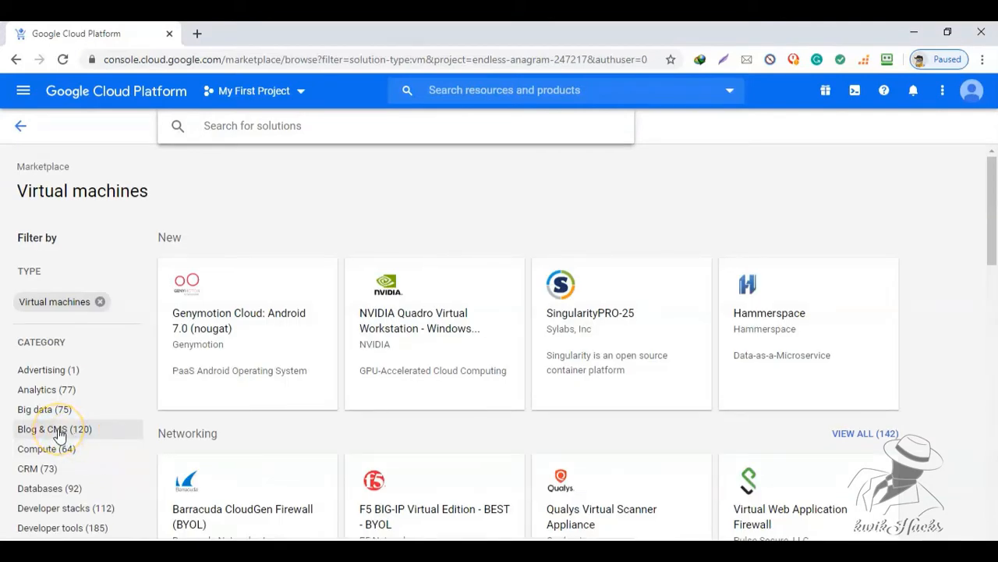
click(59, 431)
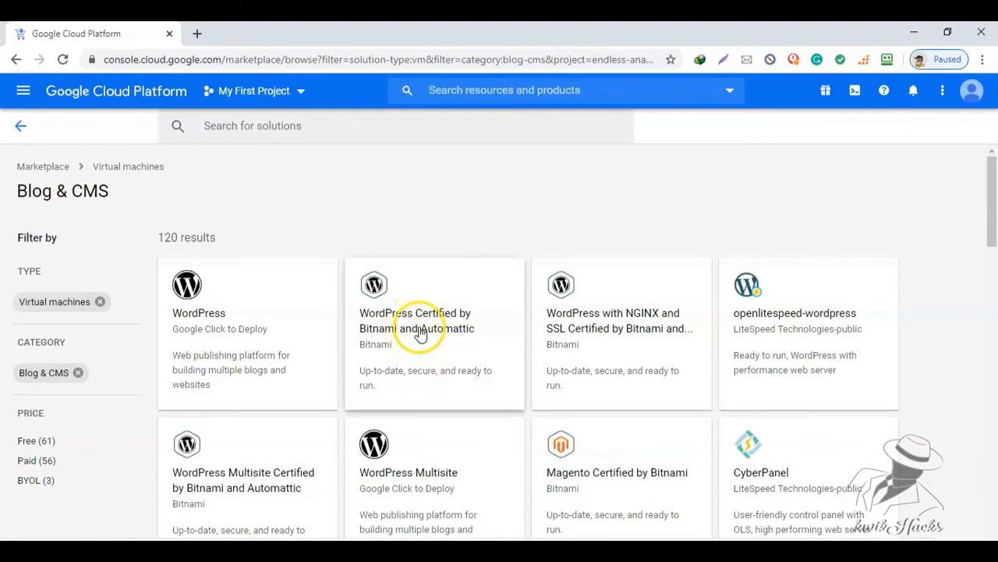
click(416, 321)
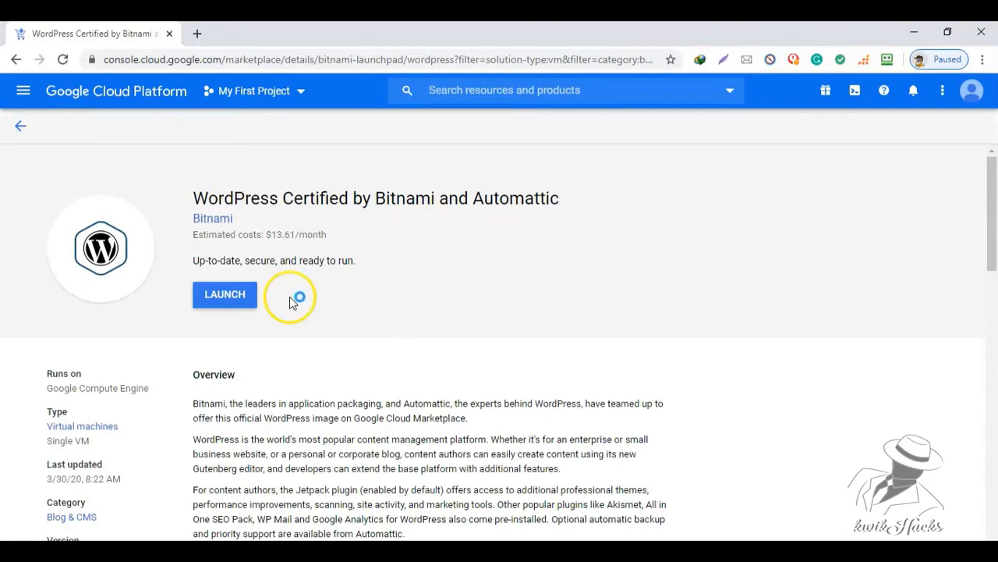
click(229, 297)
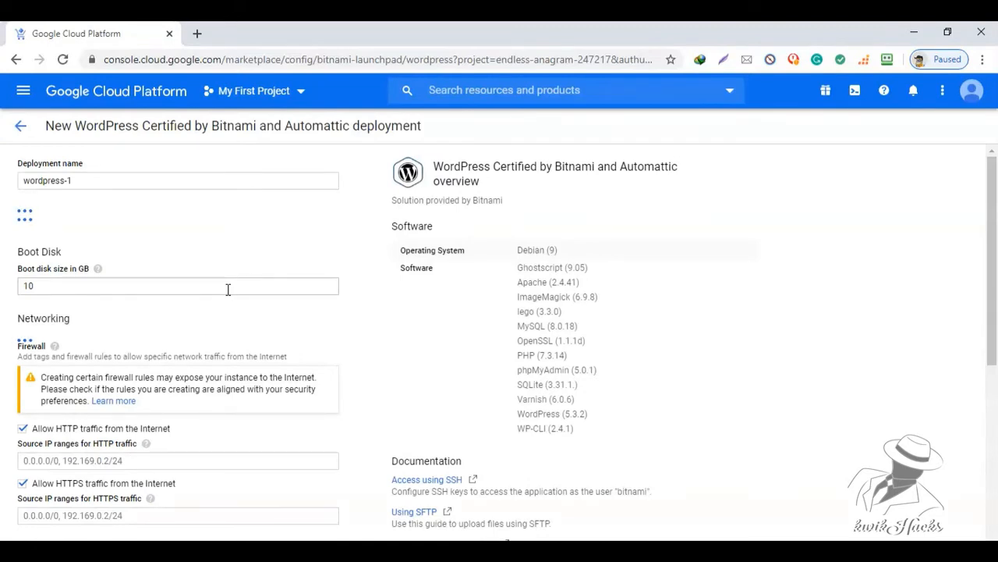
Step: Name the deployment demo-tutorial-kwikhacks-1
click(84, 179)
double_click(53, 179)
text(demo-tutoria)
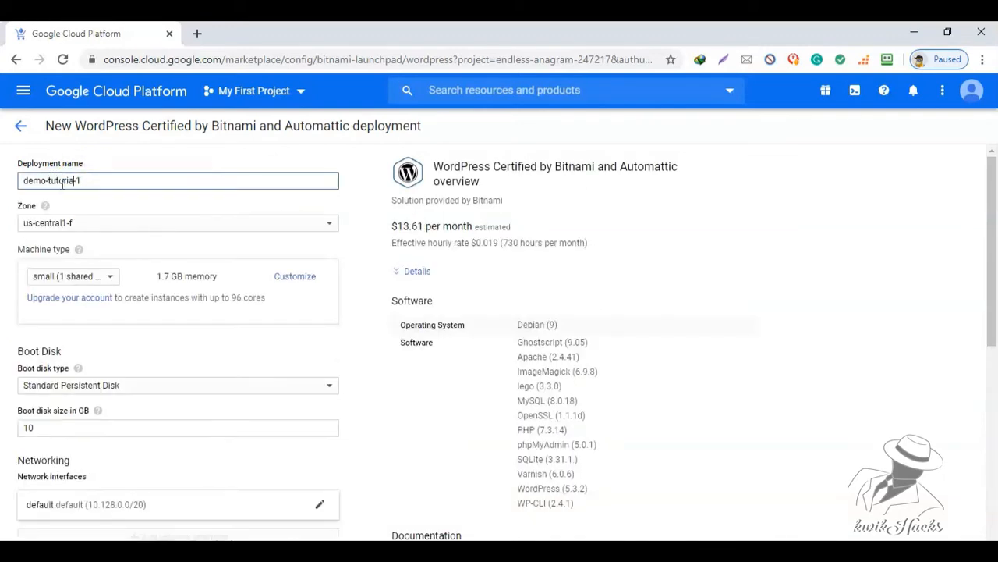
text(l-kwikhacks-)
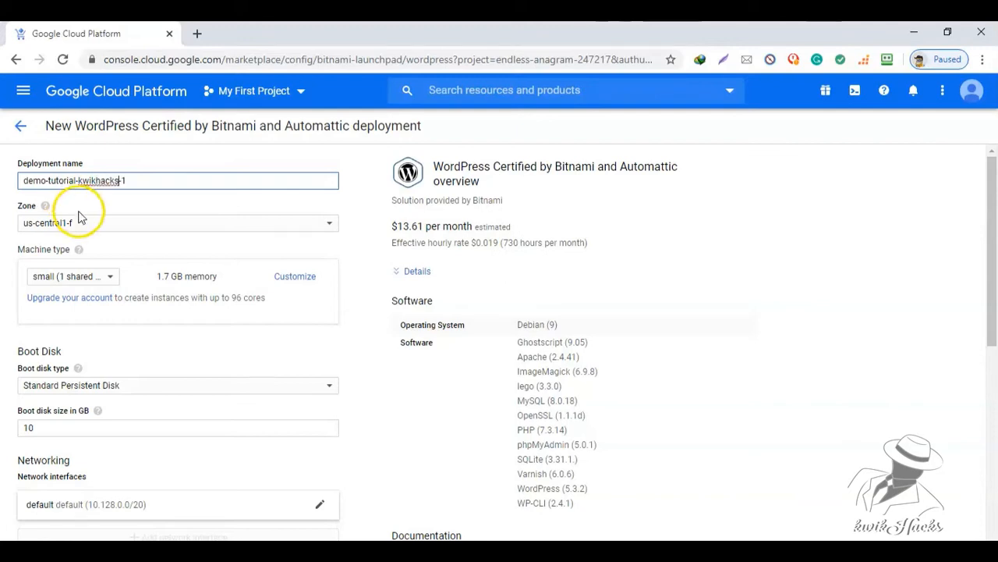
Step: Set the deployment's zone to us-west1-c and its machine type to micro (1 shared vCPU)
click(101, 224)
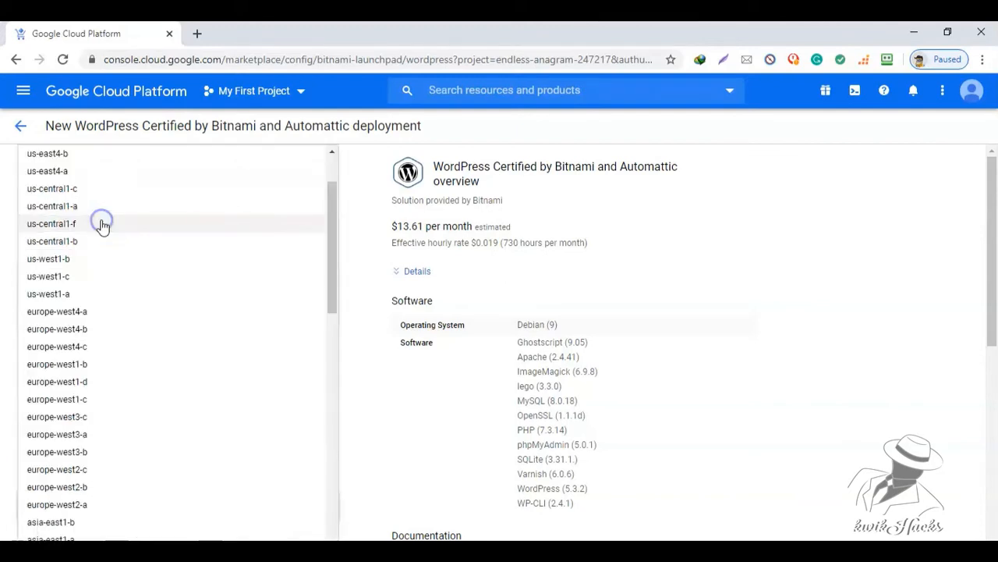
click(86, 277)
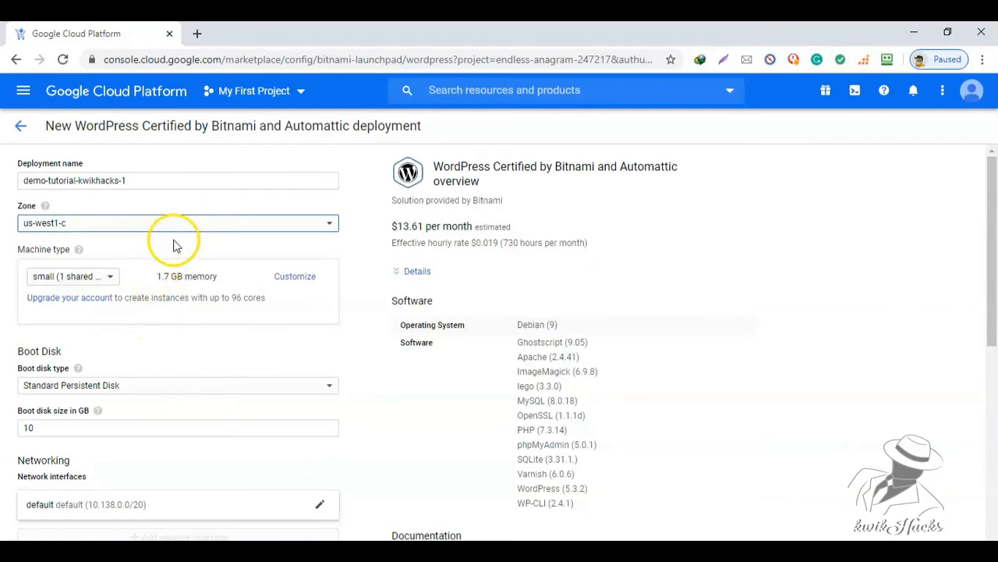
click(112, 279)
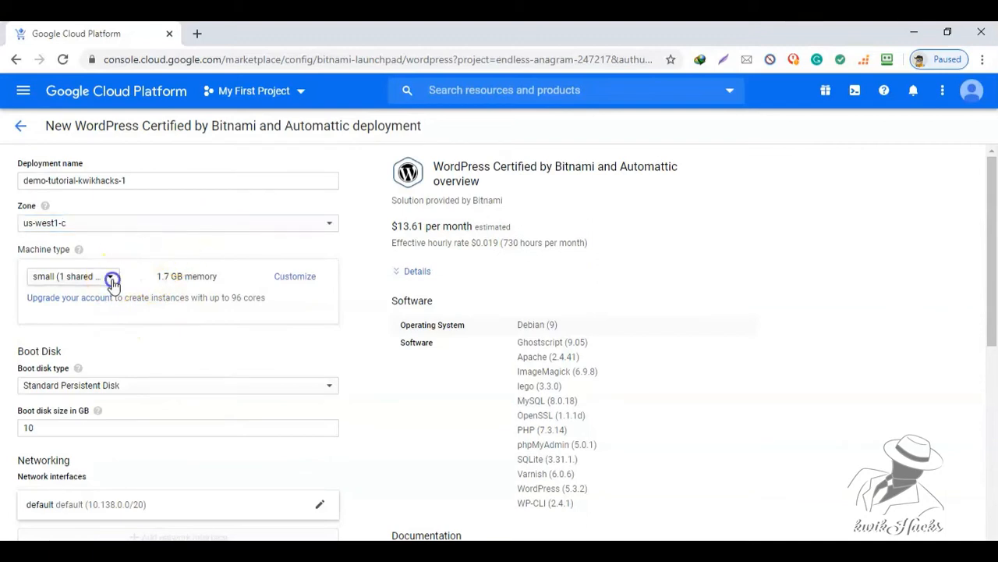
click(100, 165)
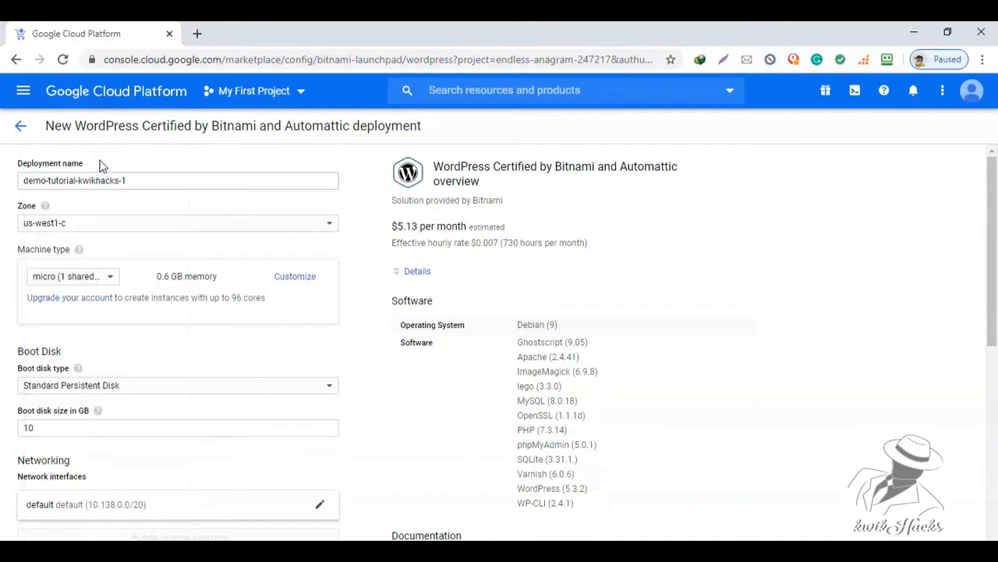
Step: Set the boot disk type to SSD Persistent Disk and deploy the WordPress instance
click(129, 387)
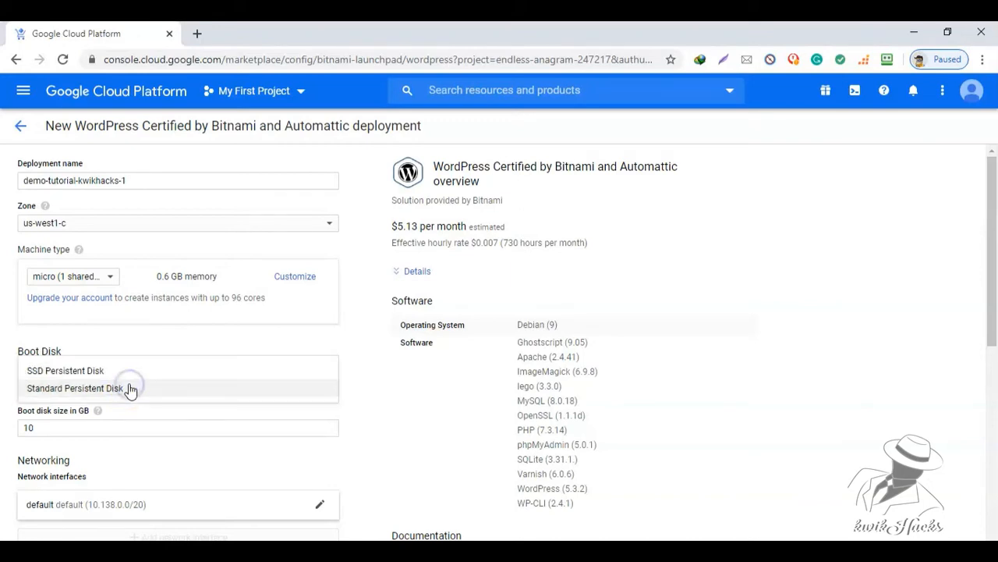
click(88, 377)
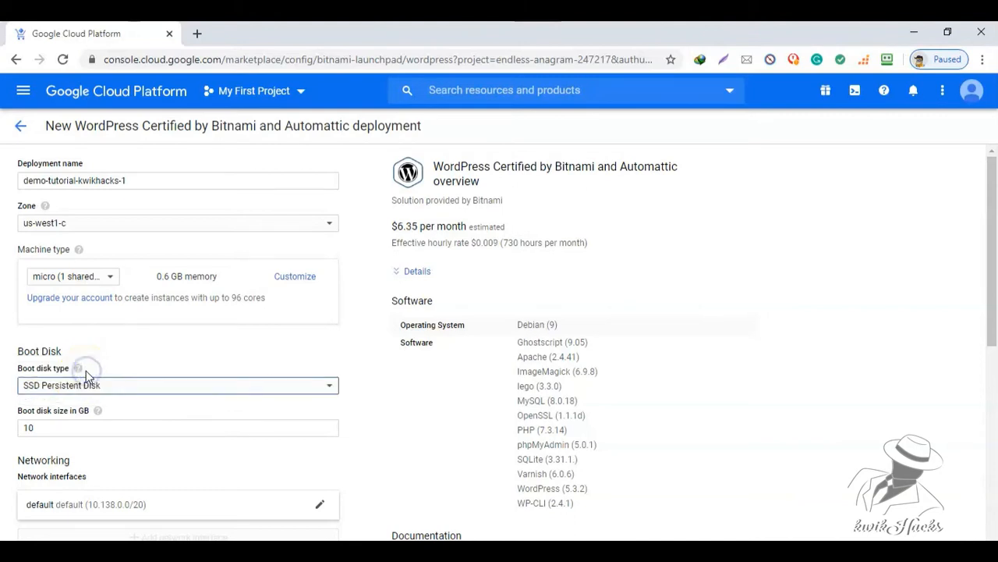
click(67, 426)
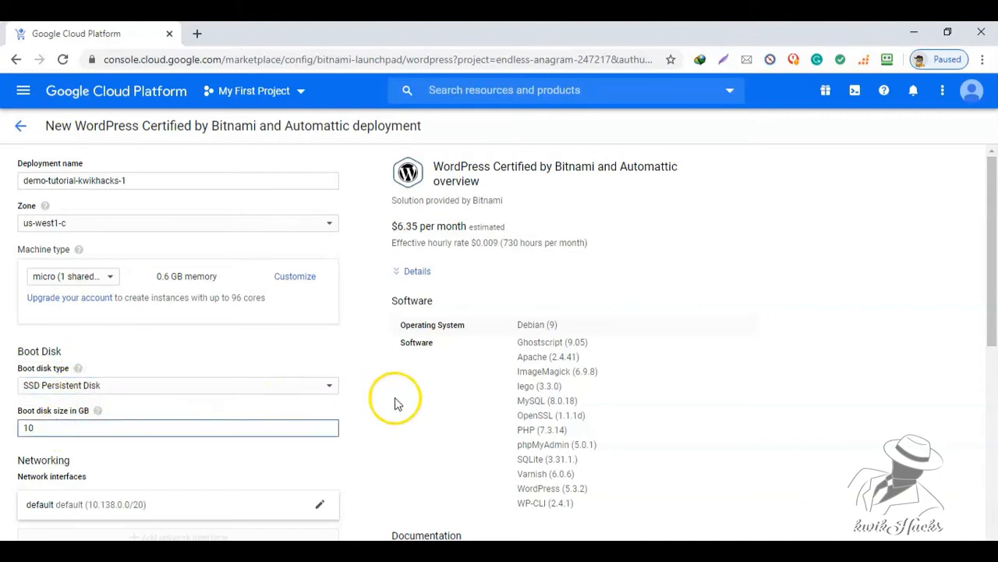
click(439, 403)
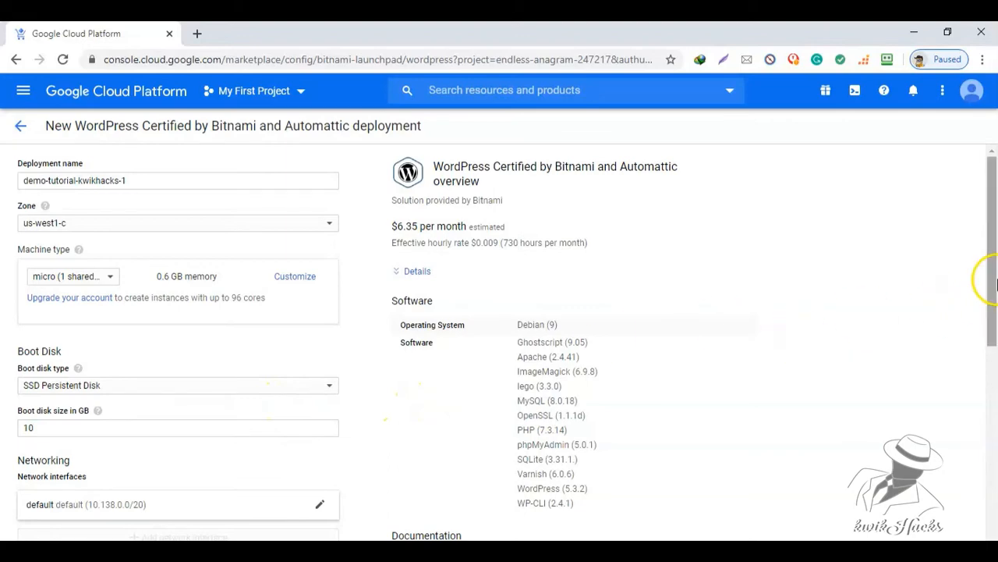
drag(990, 274, 994, 444)
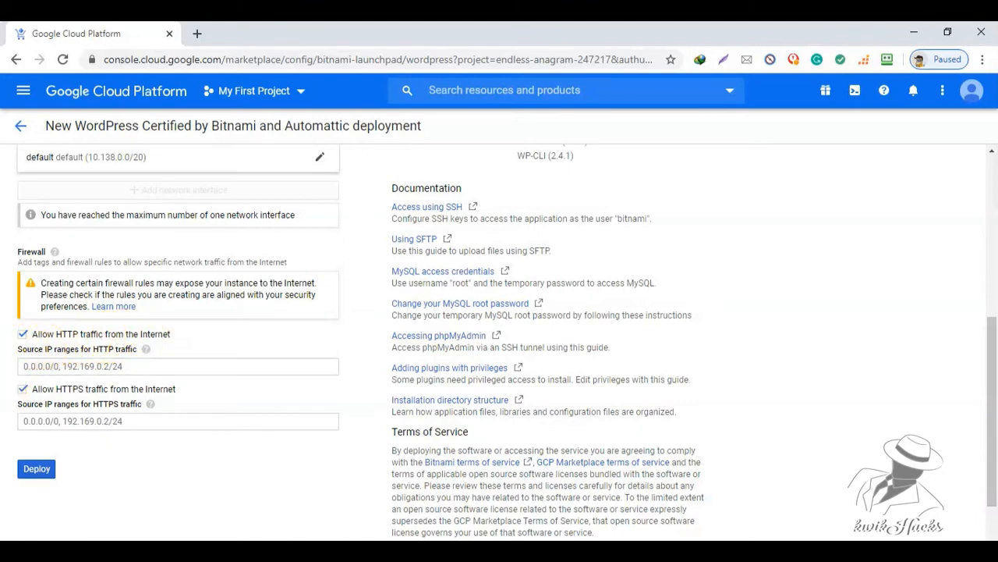
click(35, 470)
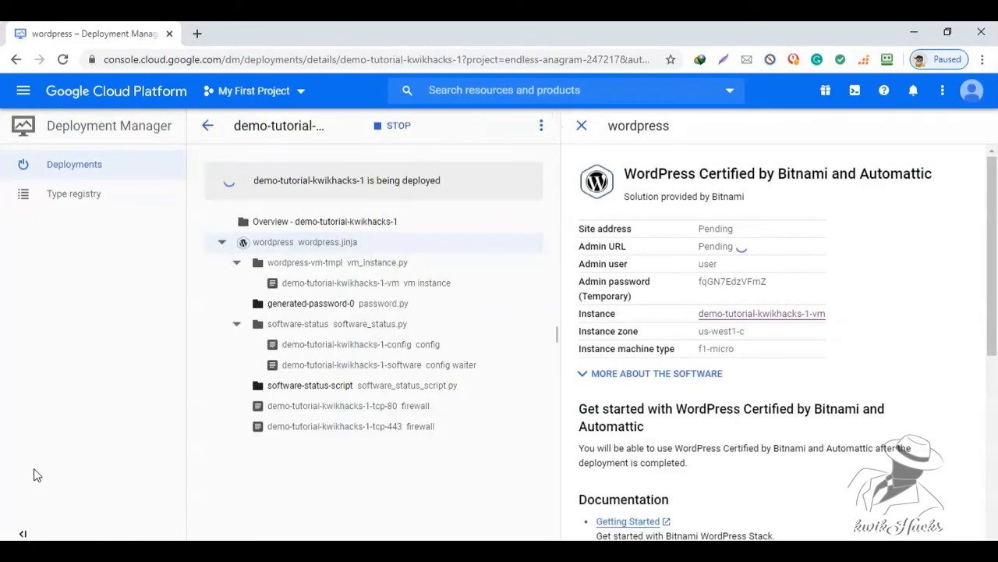
Step: Check the deployment status and review the site address, admin URL, admin user and temporary admin password entries
triple_click(390, 183)
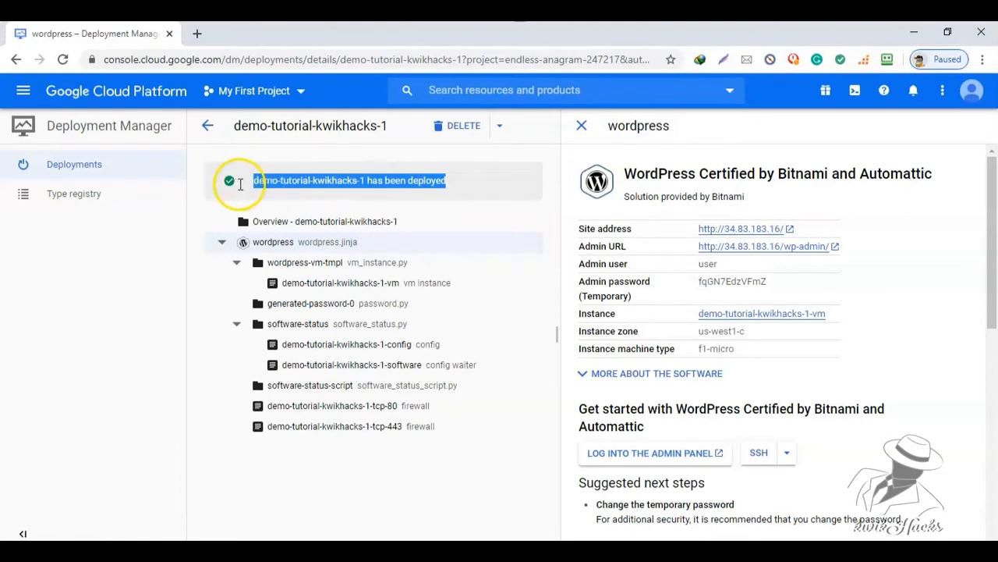
triple_click(591, 229)
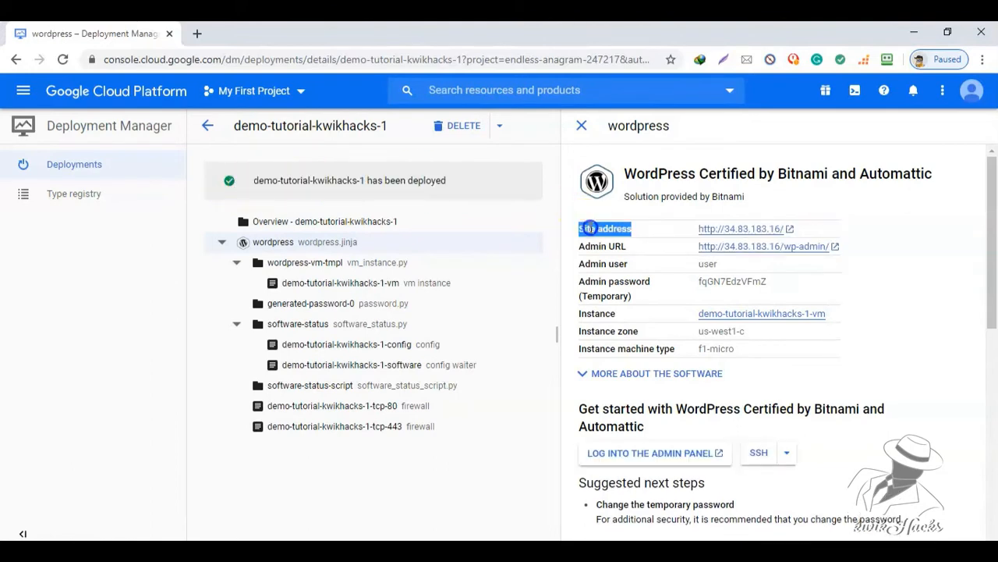
triple_click(599, 246)
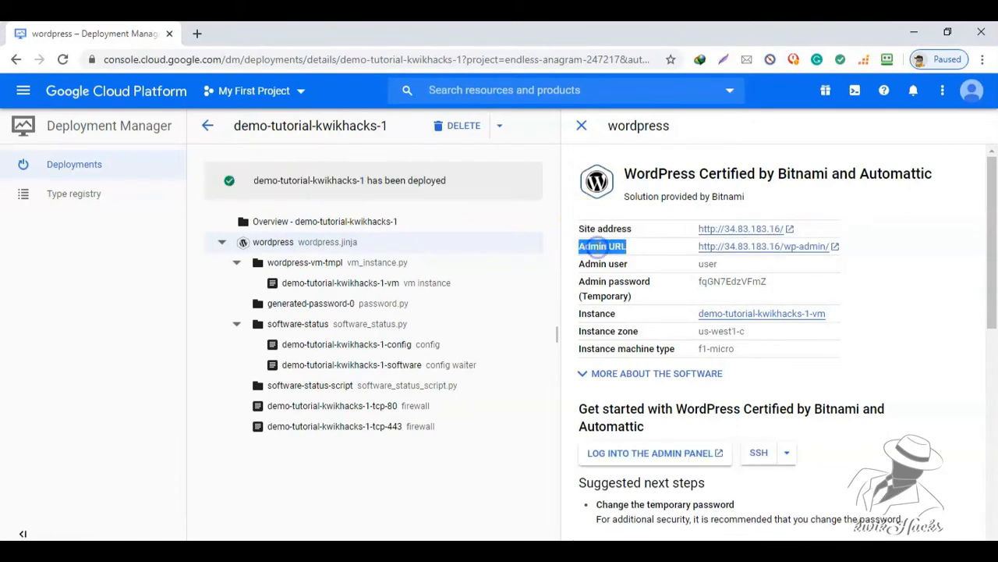
triple_click(603, 263)
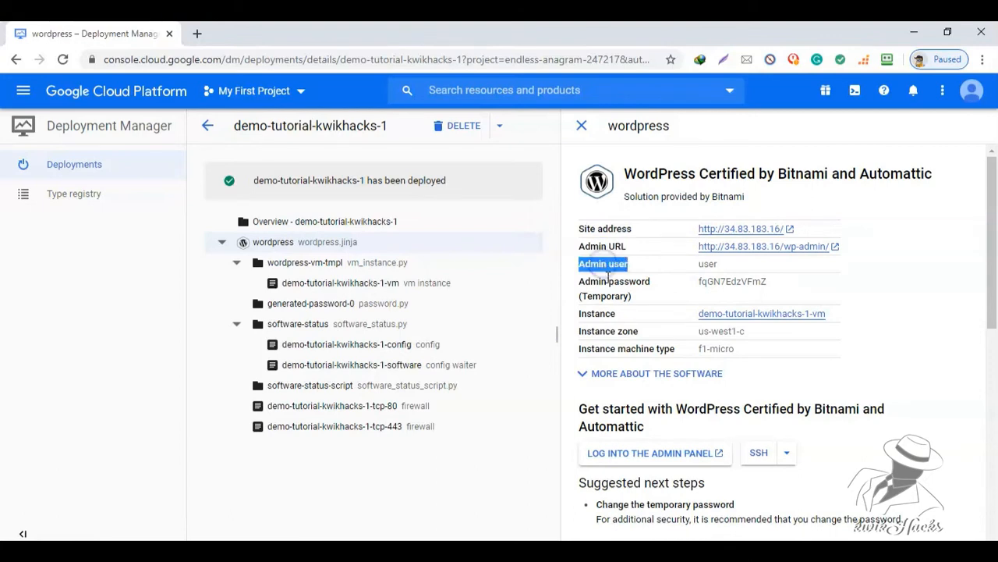
triple_click(608, 285)
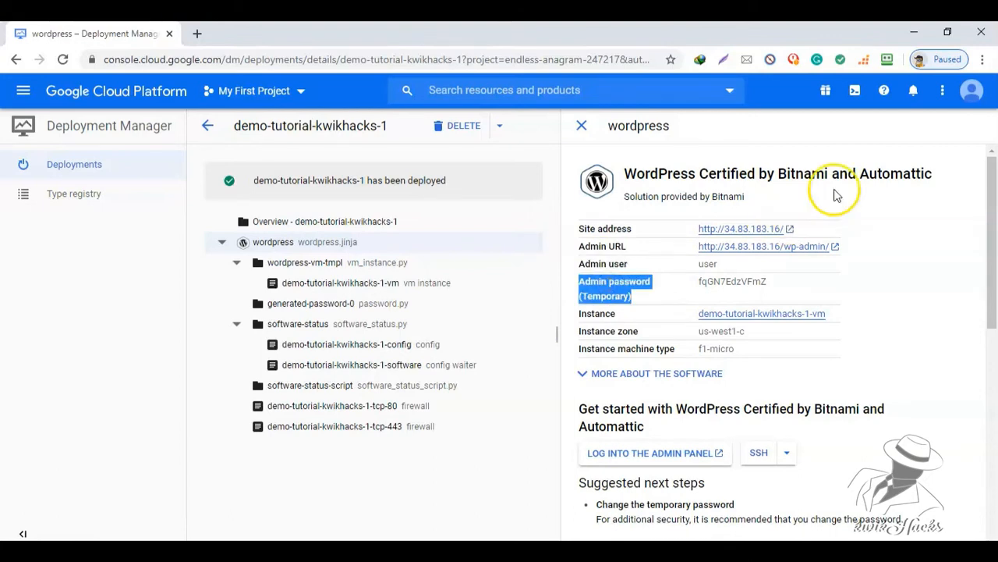
click(858, 213)
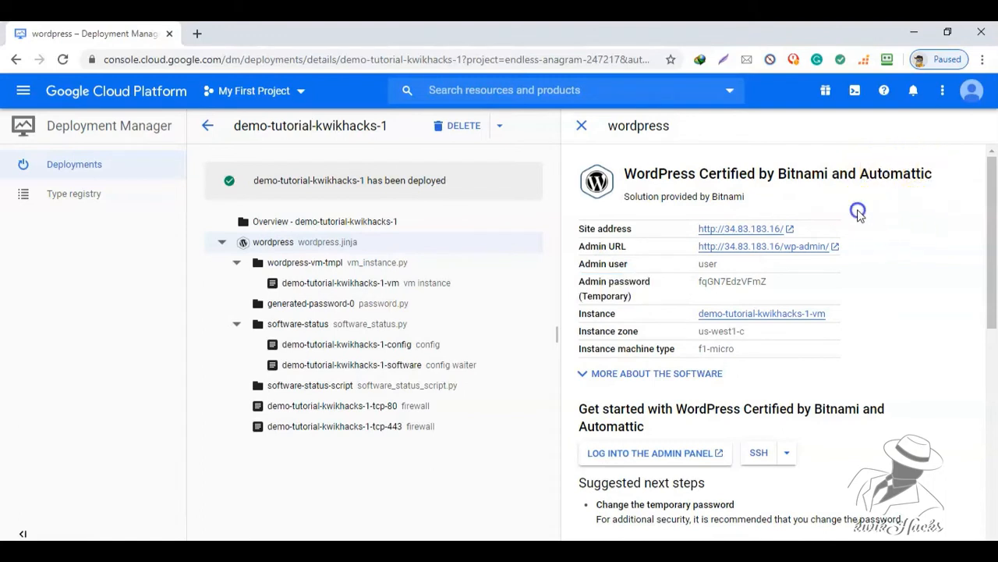
Step: Open the deployed site's address, look through the WordPress home page, and close it again
click(790, 230)
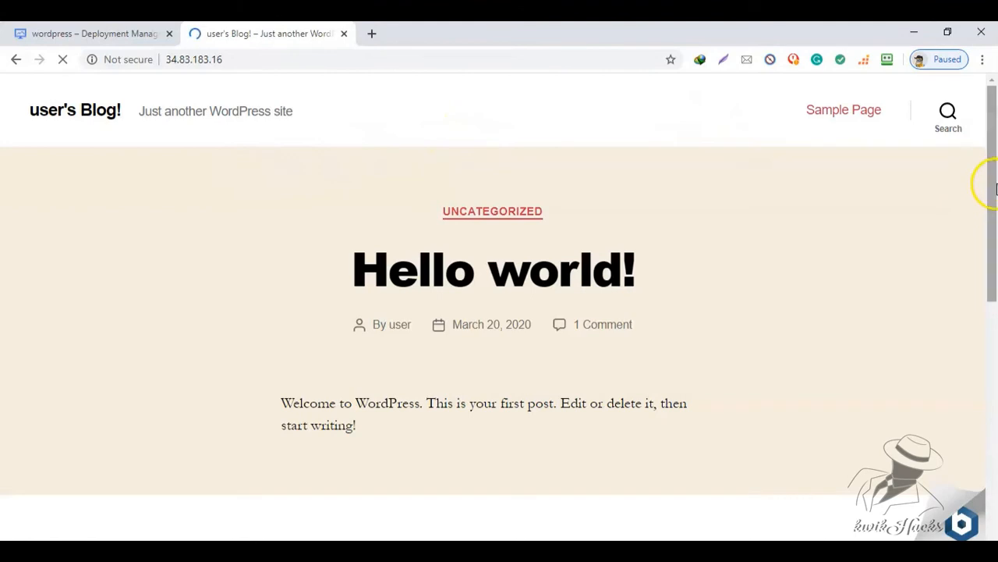
click(994, 231)
scroll(994, 225, down, 2)
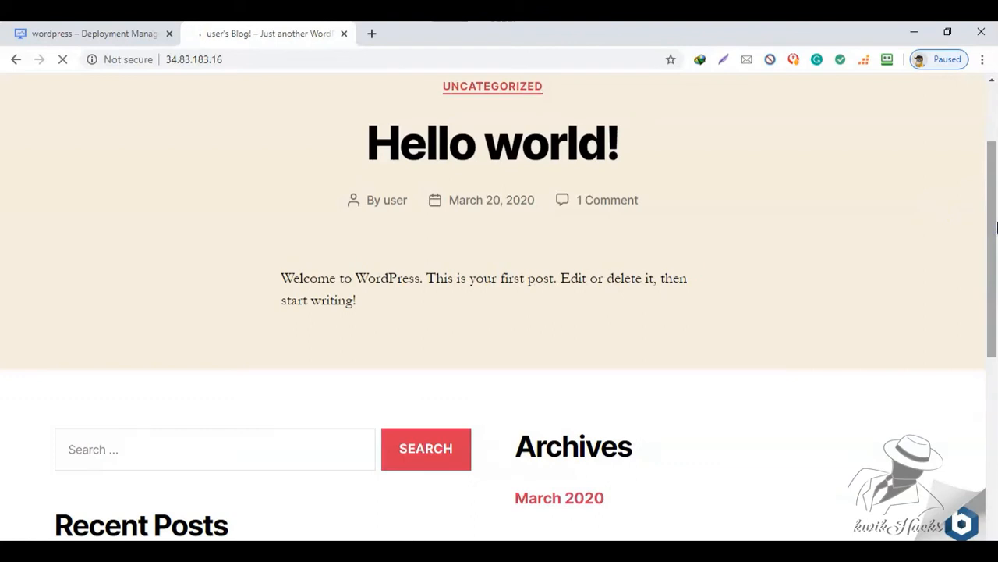
drag(990, 218, 994, 478)
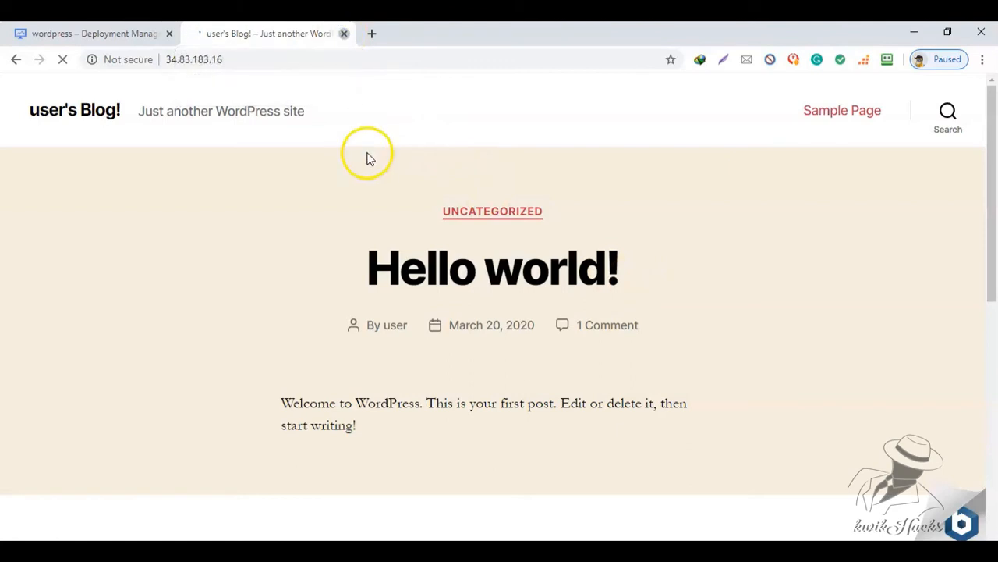
key(ctrl+w)
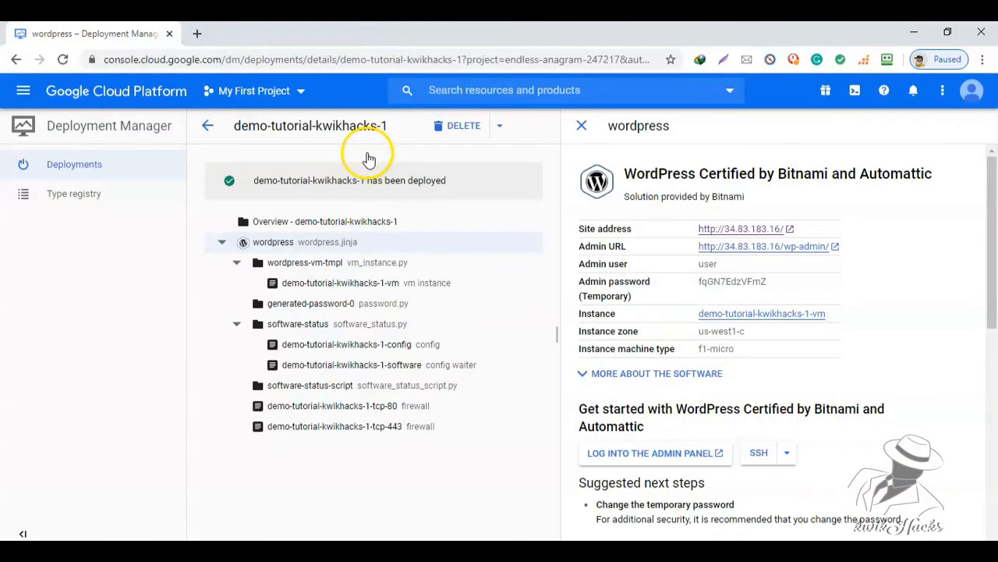
Step: Open the site's admin login page and fill in the username "user" copied from the deployment details
click(833, 246)
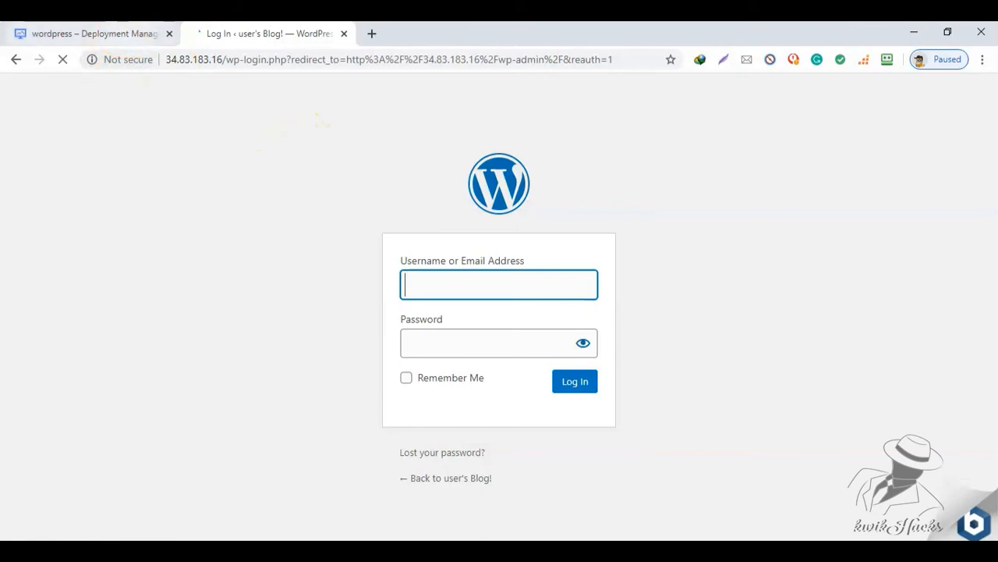
click(86, 33)
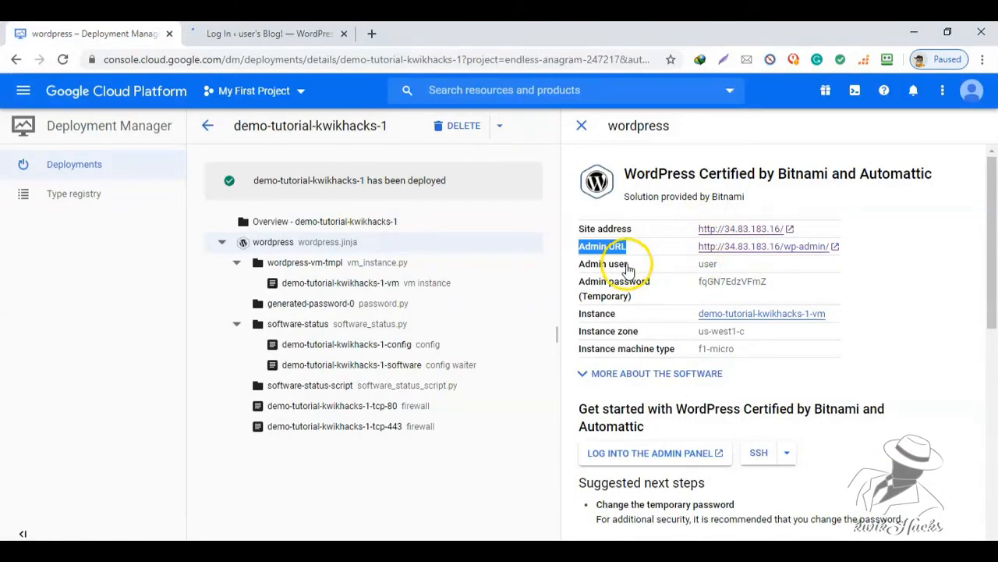
double_click(710, 264)
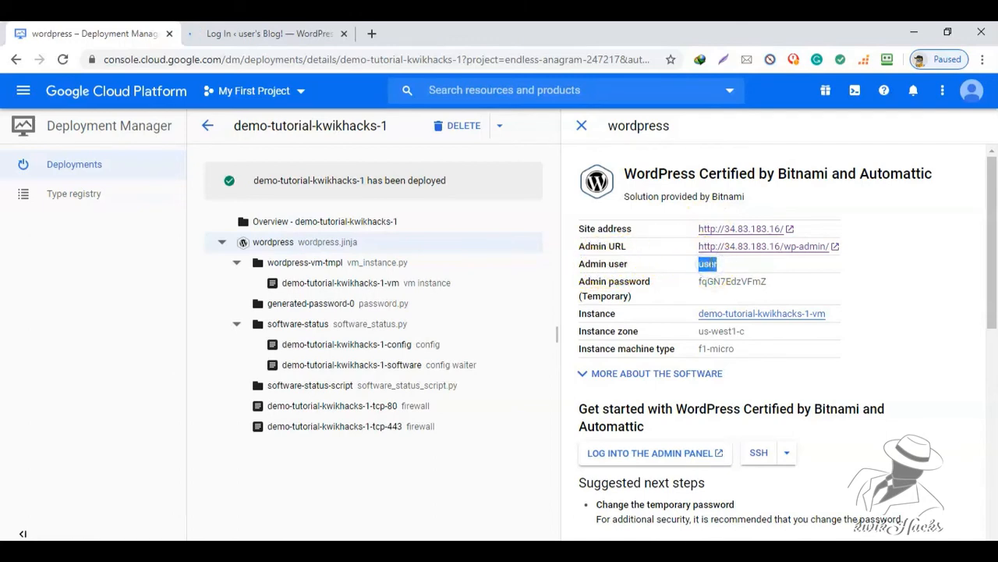
right_click(711, 264)
click(730, 270)
click(279, 29)
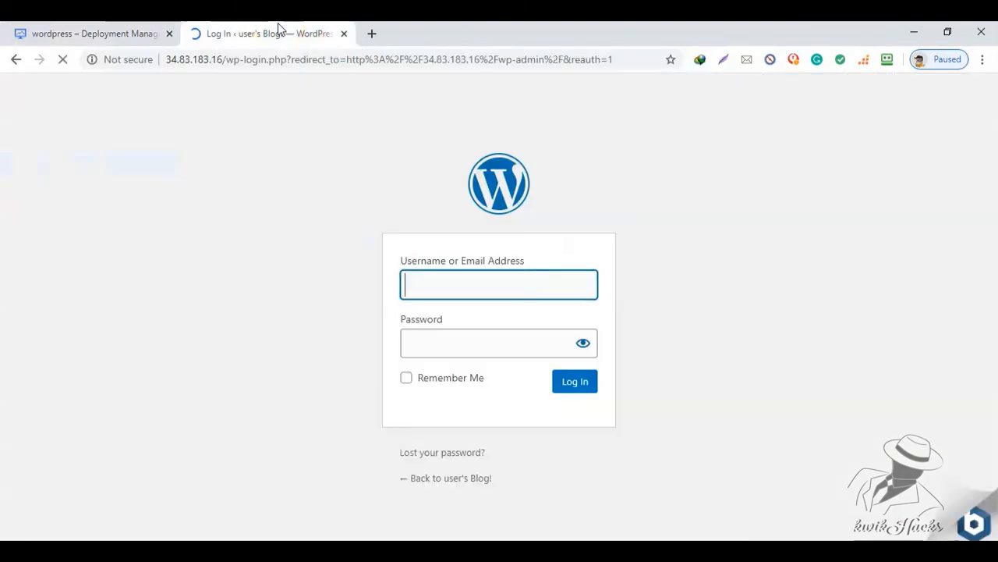
right_click(447, 278)
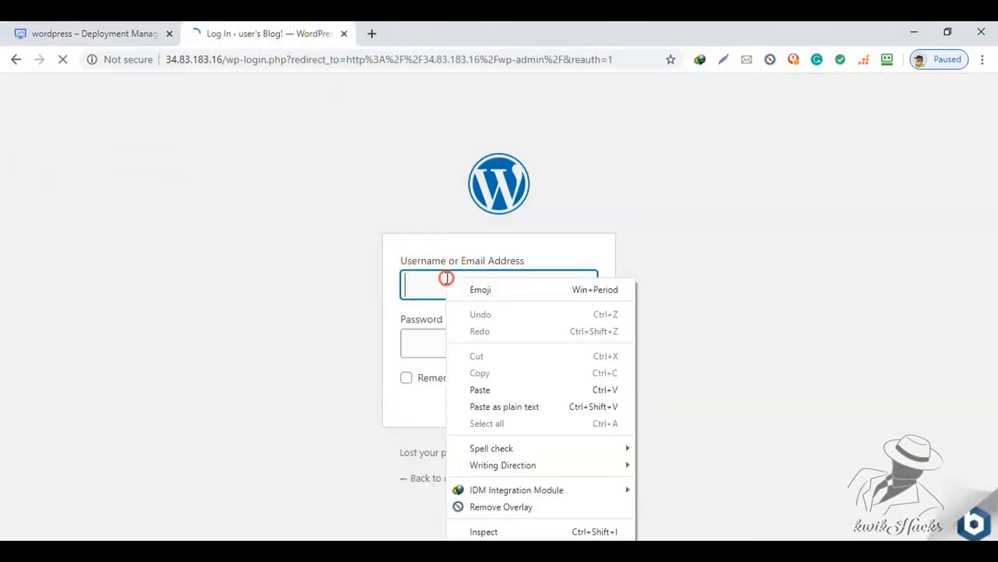
click(476, 390)
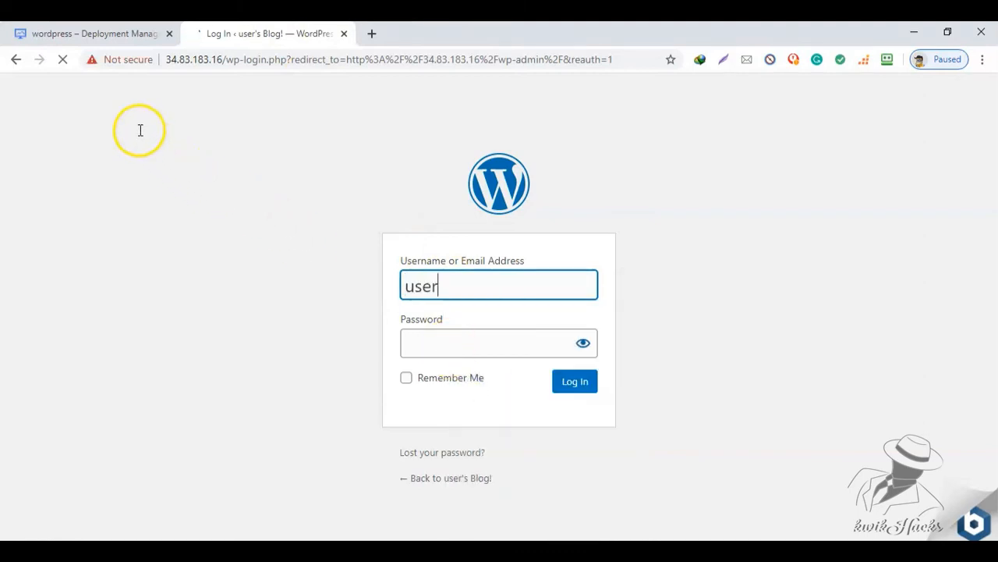
Step: Copy the temporary admin password from the deployment details and paste it into the password field of the WordPress login form
key(Tab)
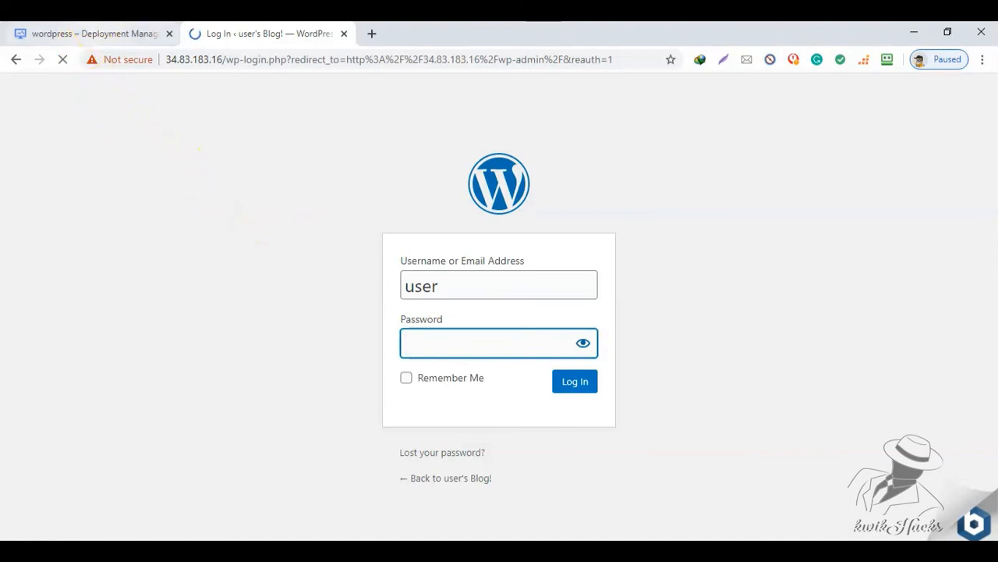
key(ctrl+shift+Tab)
double_click(718, 281)
right_click(717, 282)
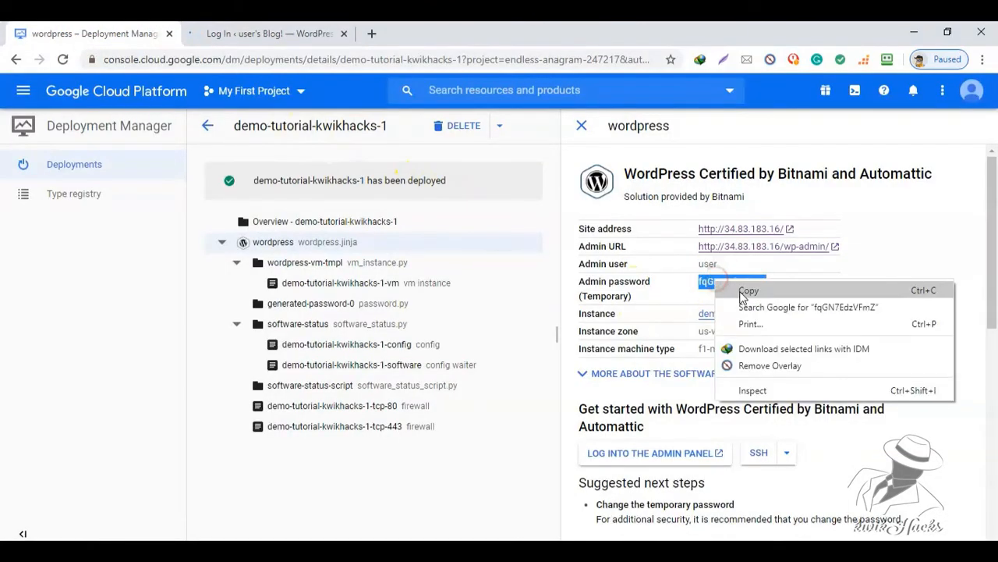
click(743, 291)
click(269, 34)
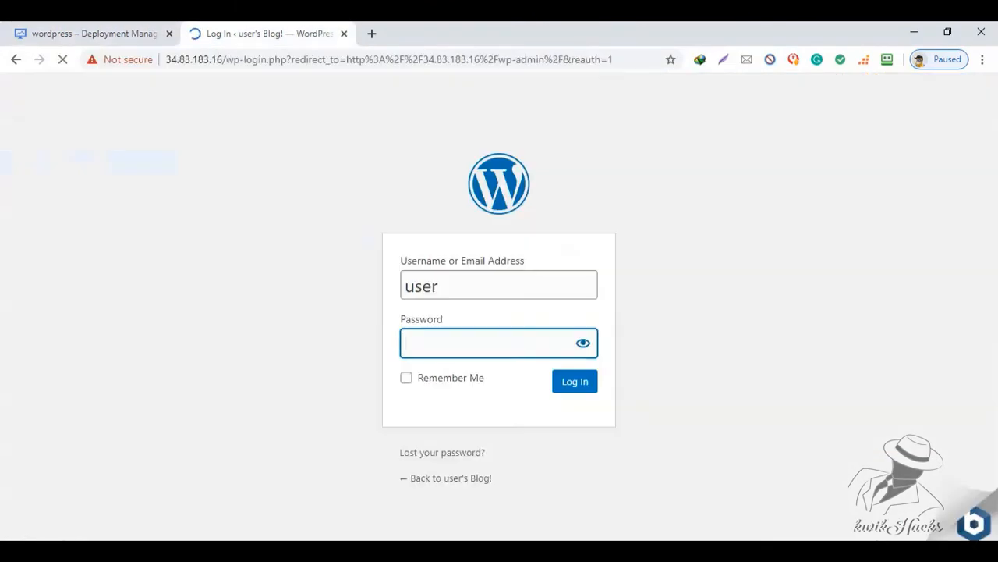
right_click(425, 339)
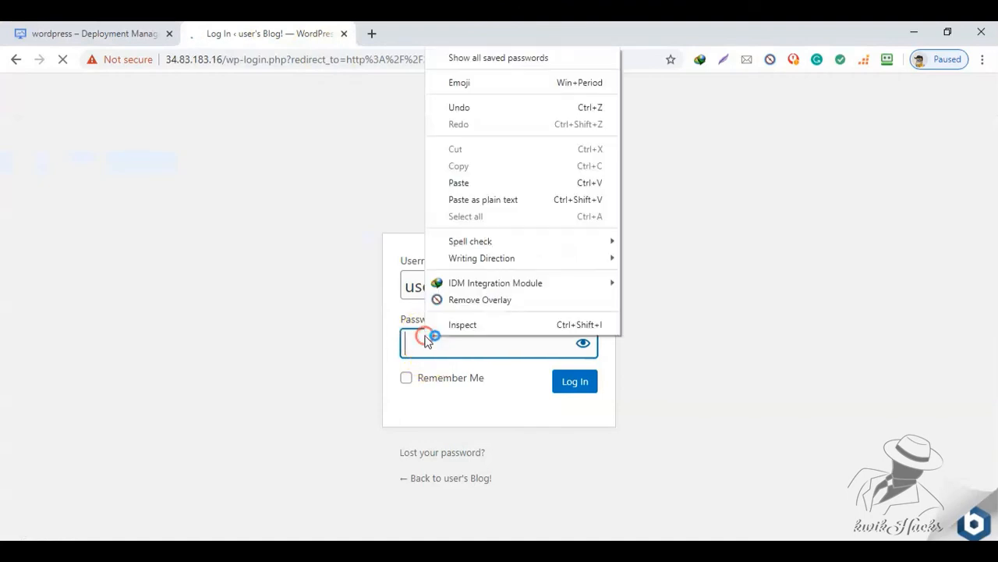
click(483, 184)
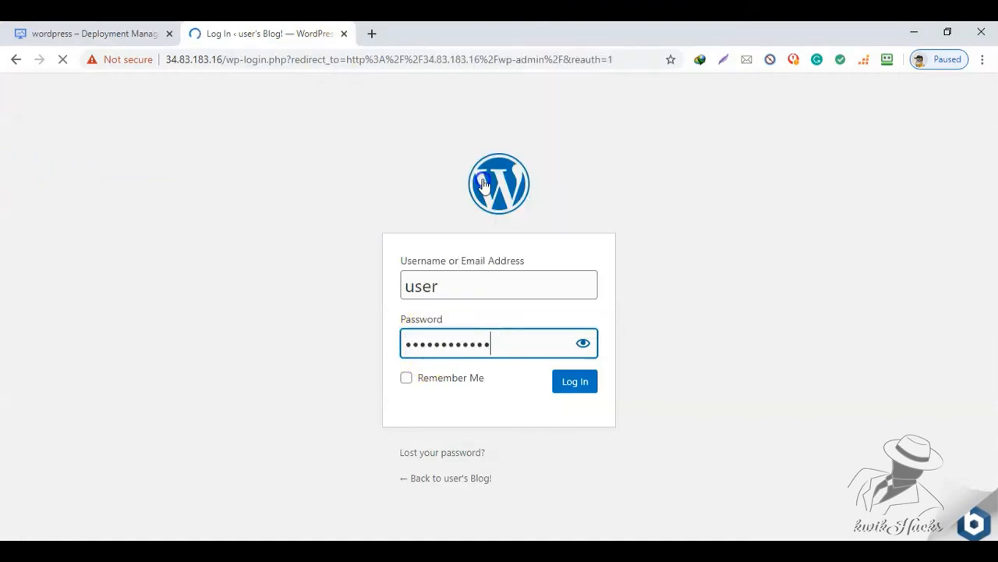
Step: Log in to the WordPress admin panel and look through the dashboard from the Jetpack section down to the activity and draft sections
click(568, 388)
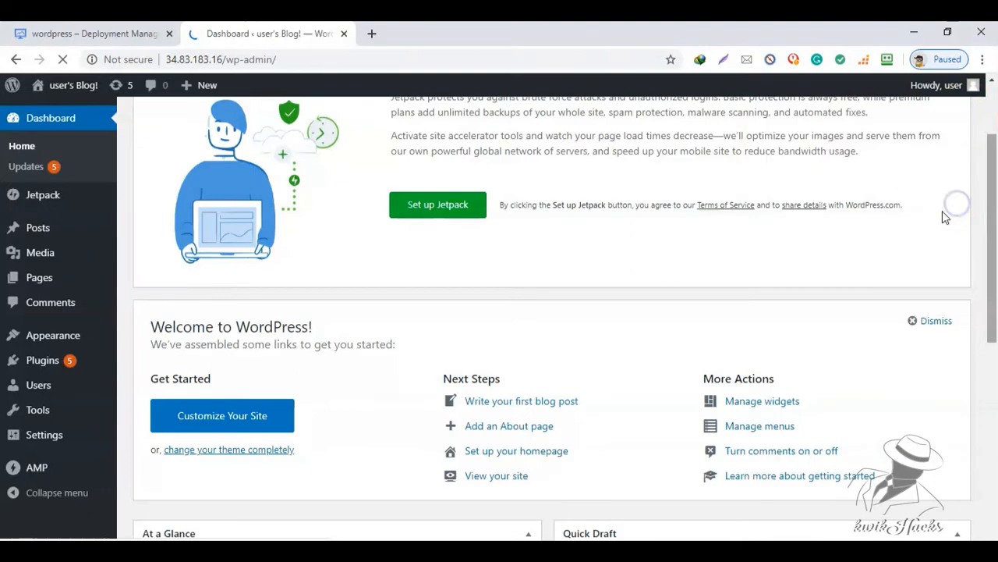
drag(994, 195, 995, 251)
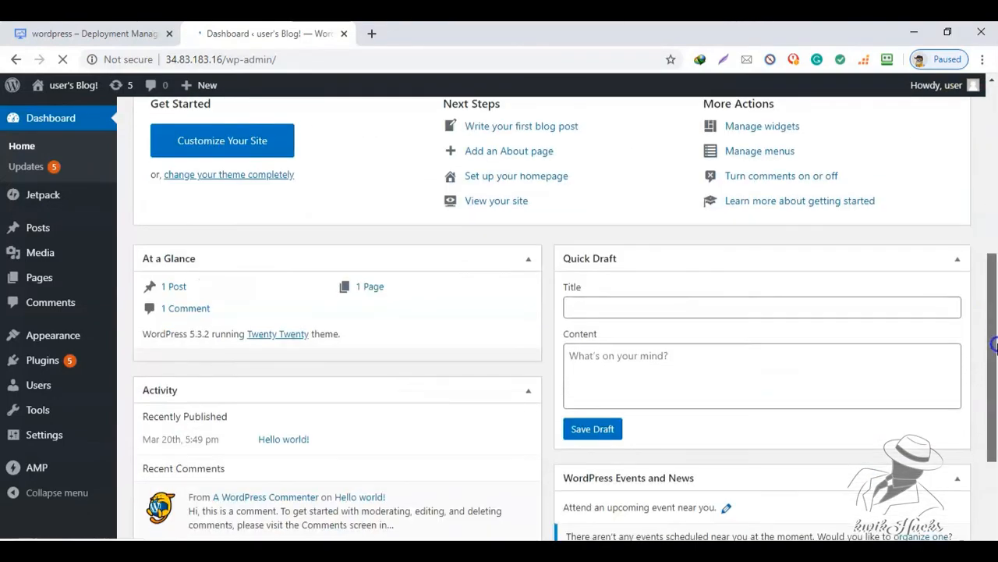
drag(994, 321, 991, 127)
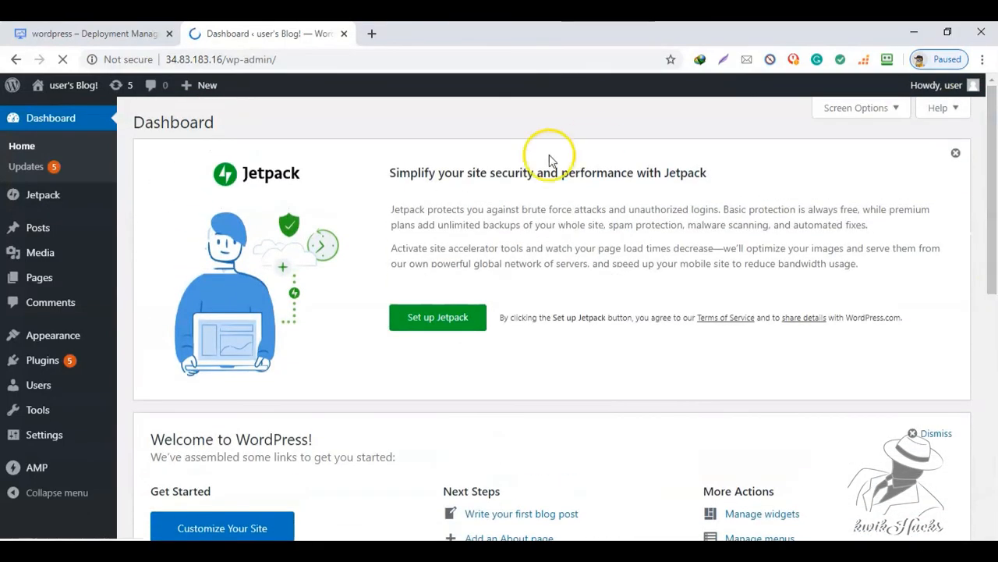